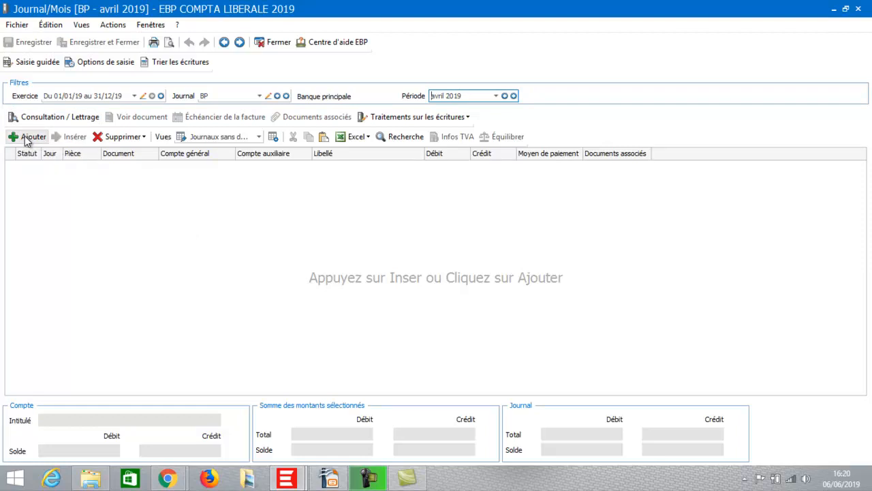
Add an entry line to the April 2019 BP journal and enter 6463 as its general account
click(28, 137)
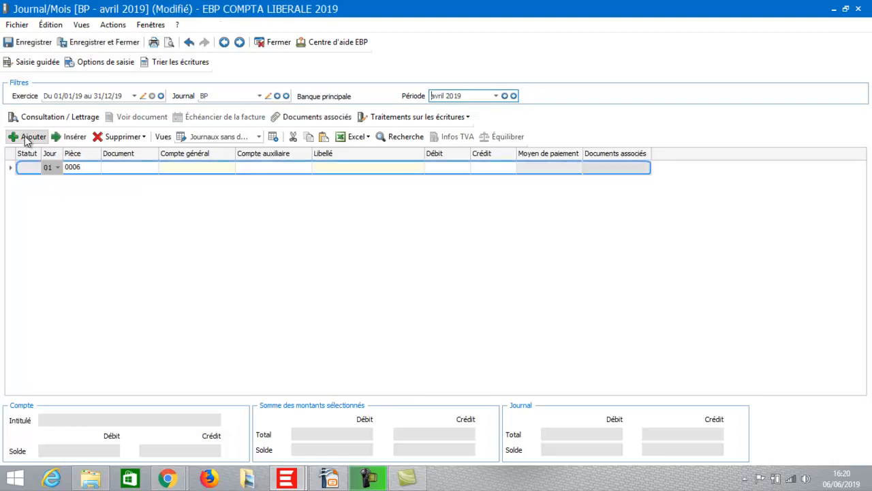
click(206, 166)
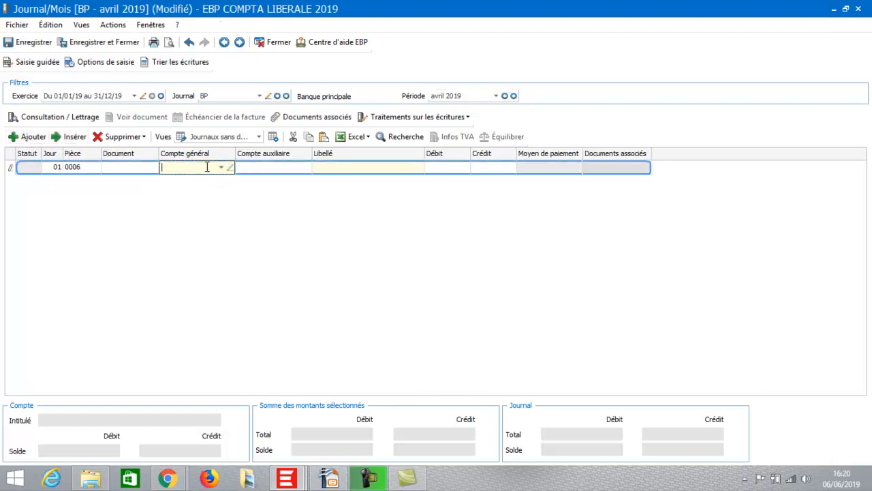
text(-6463)
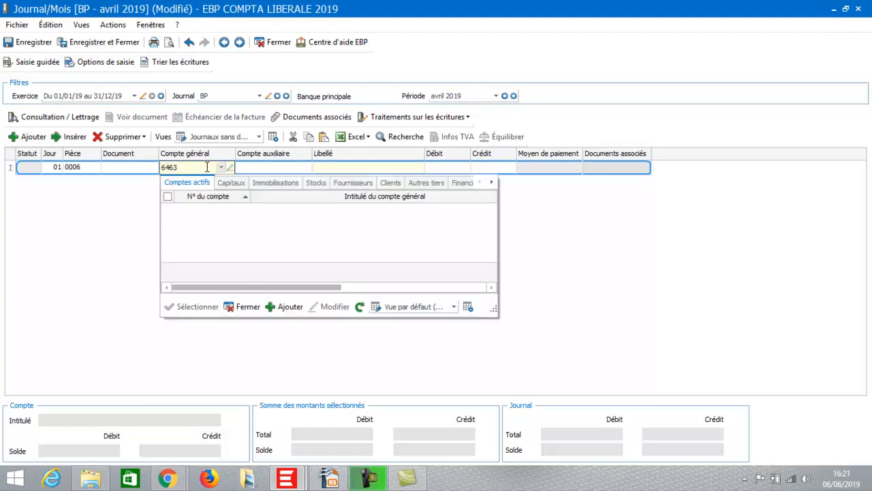
Create general account 6463 with the title URSSAF and save it, continuing with a new blank account
click(281, 308)
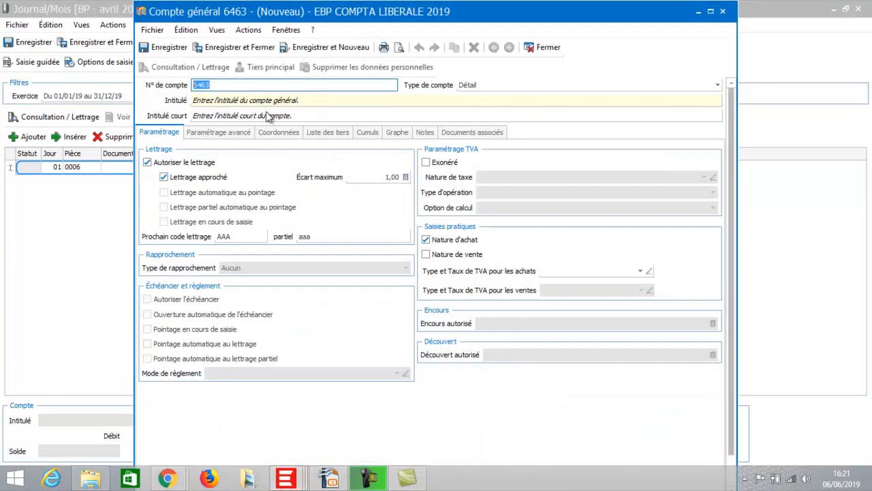
click(267, 101)
text(URS)
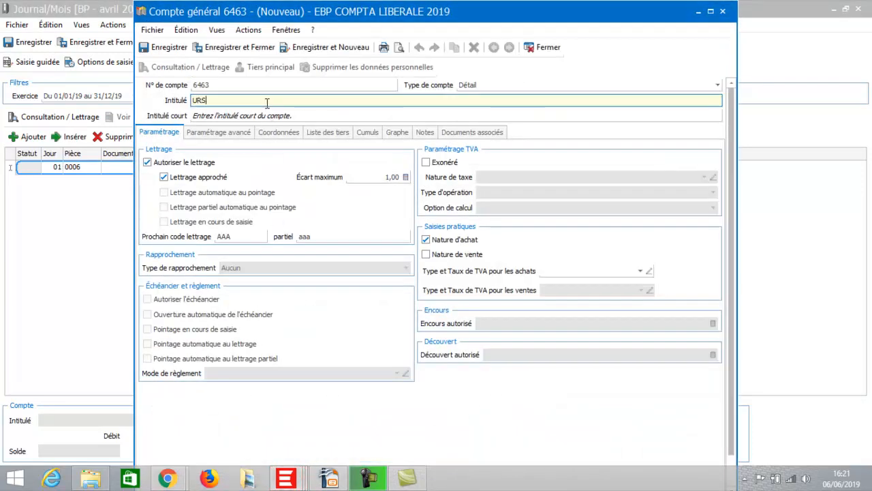
text(SAF)
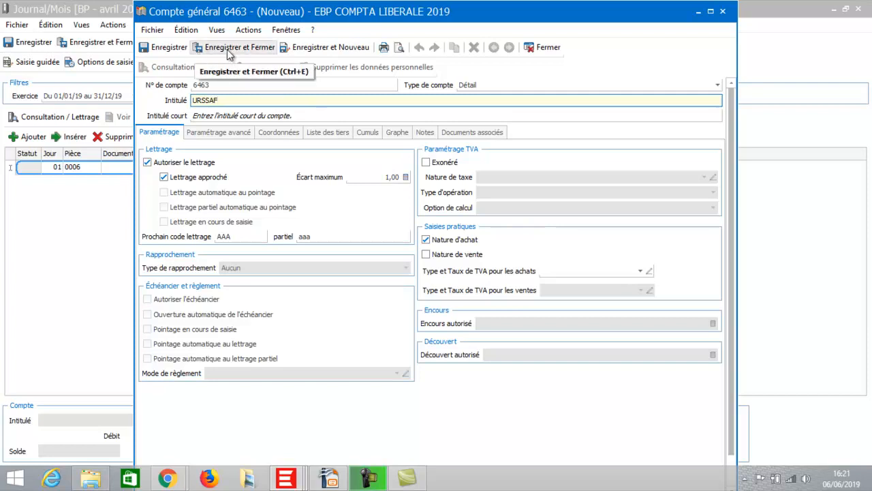
click(334, 47)
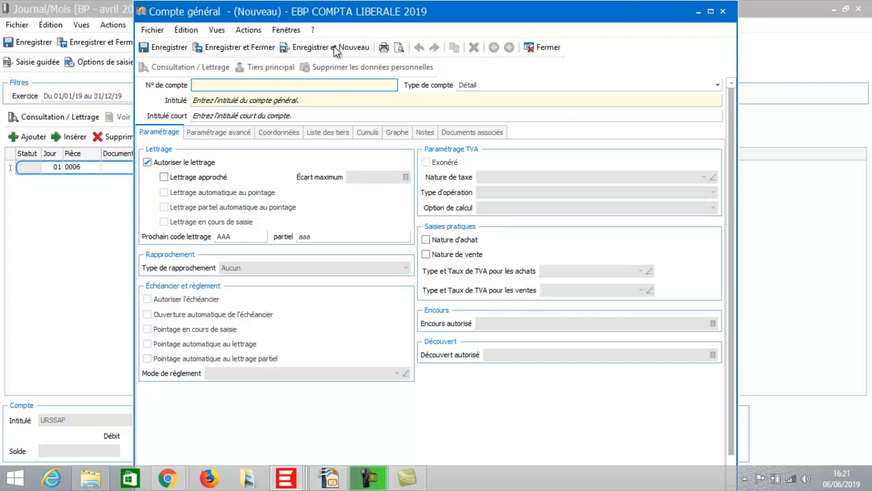
Create general account 6462 with the title Maladie and save it, continuing with a new blank account
text(6462)
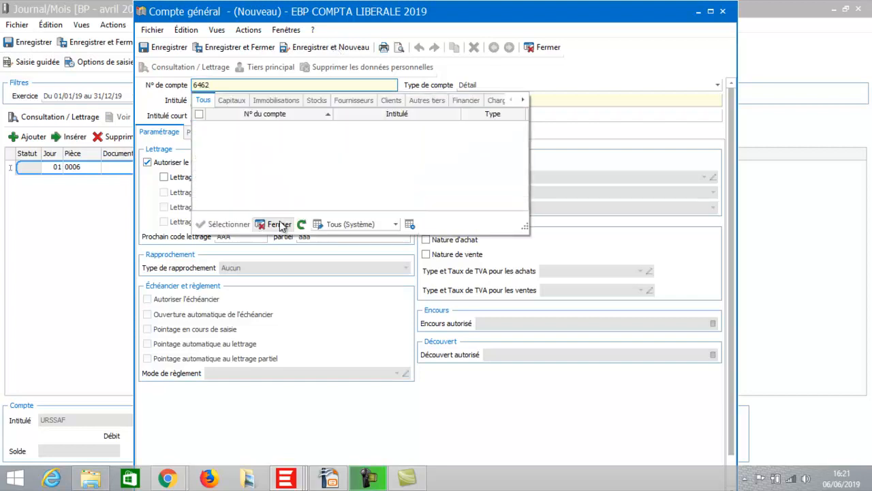
click(279, 224)
click(241, 100)
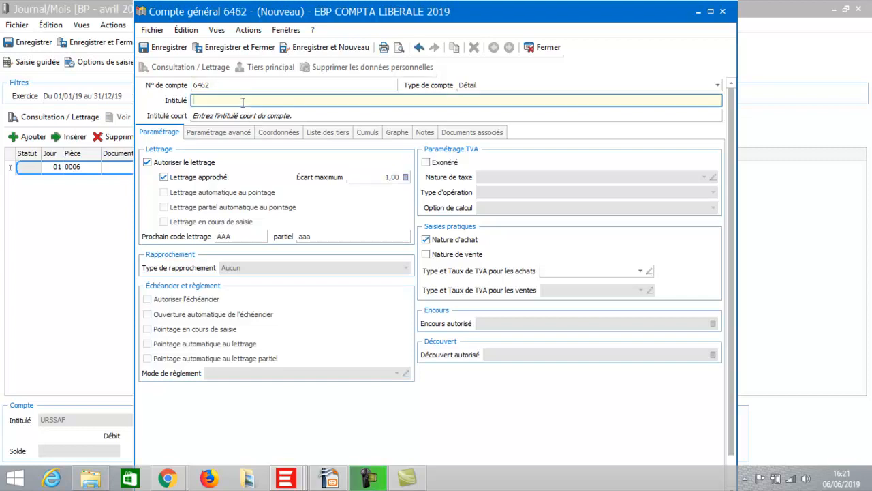
text(Maladie)
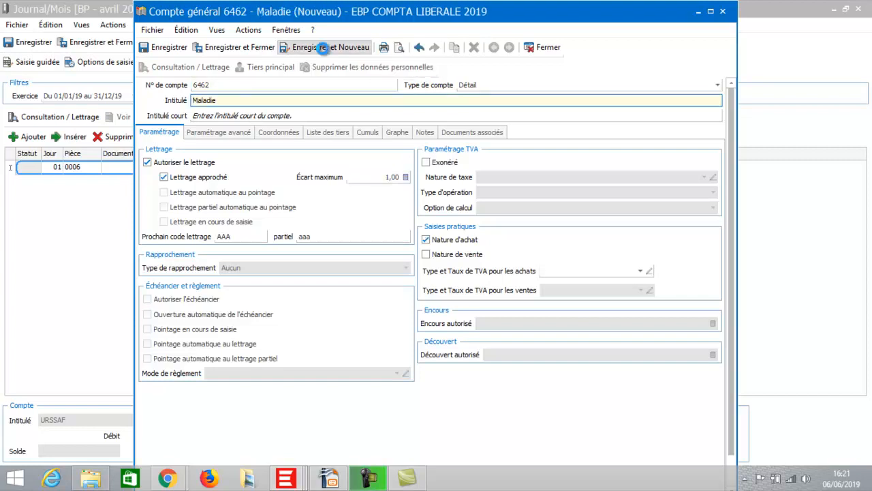
click(328, 48)
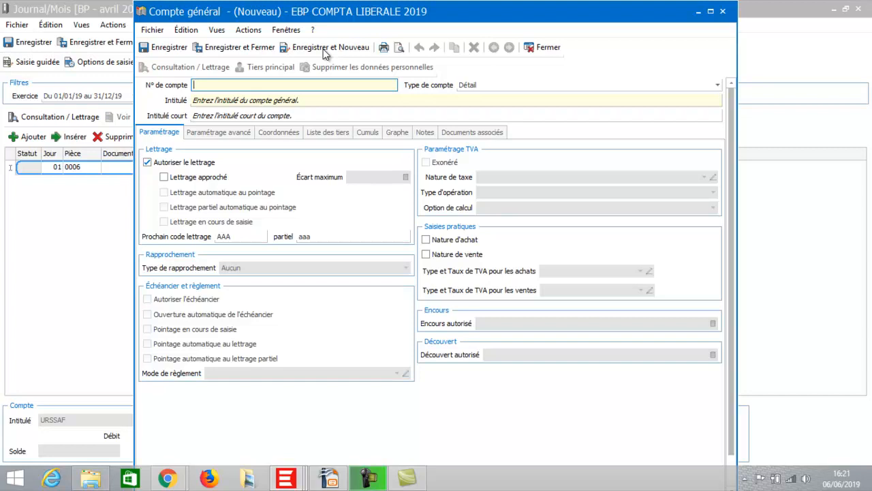
Create general account 6465 with the title Vieillesse and save it, continuing with a new blank account
key(BackSpace)
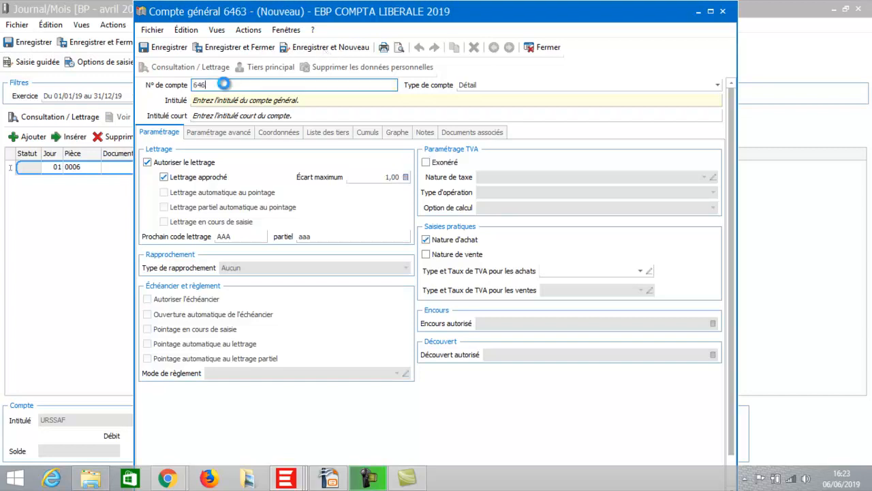
text(5)
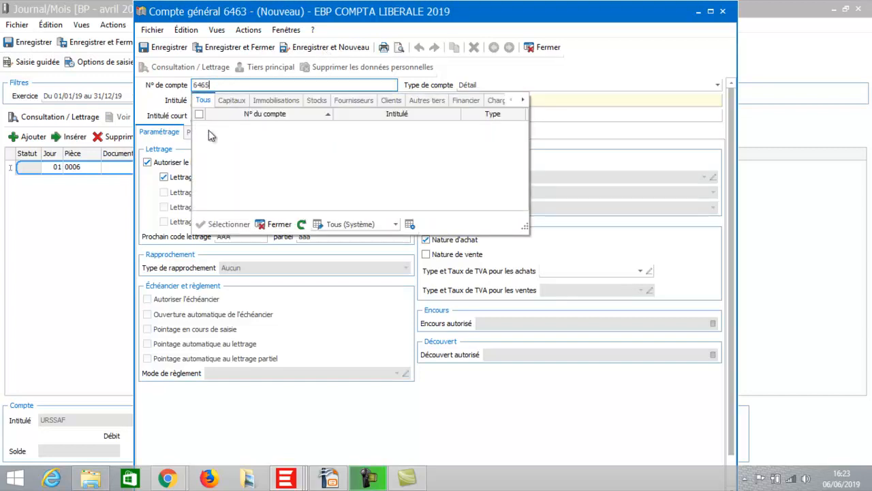
click(277, 225)
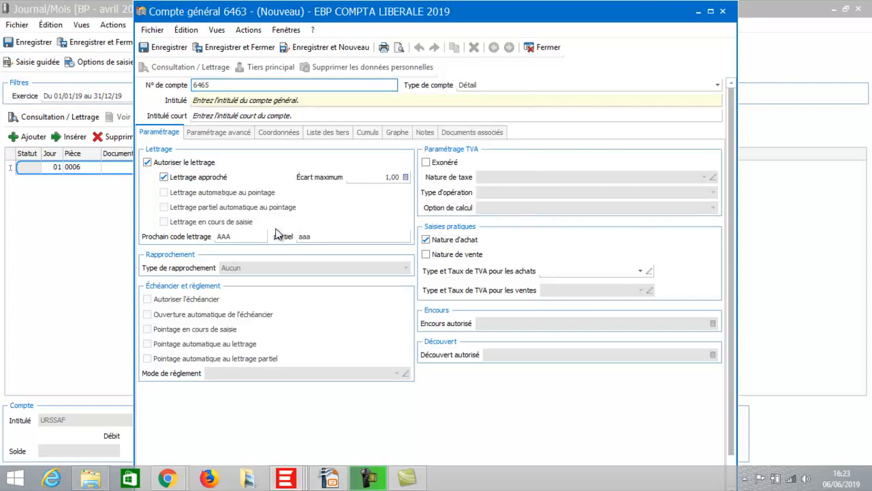
click(247, 102)
text(Vieillesse)
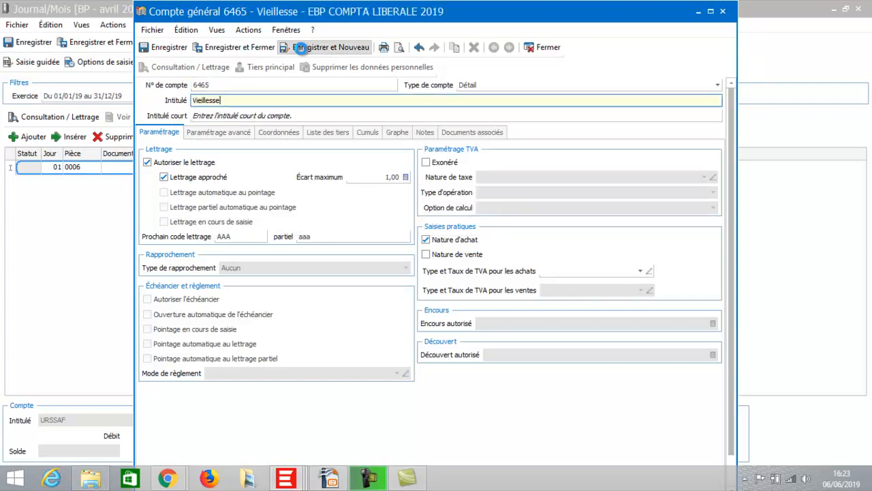
click(301, 48)
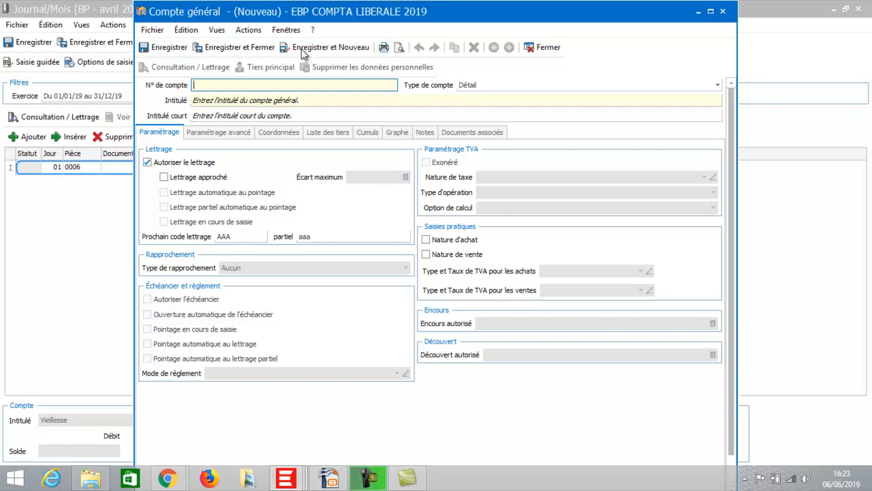
Create general account 63781 with the title "CSG dedutible" and save it, continuing with a new blank account
text(-"è_)
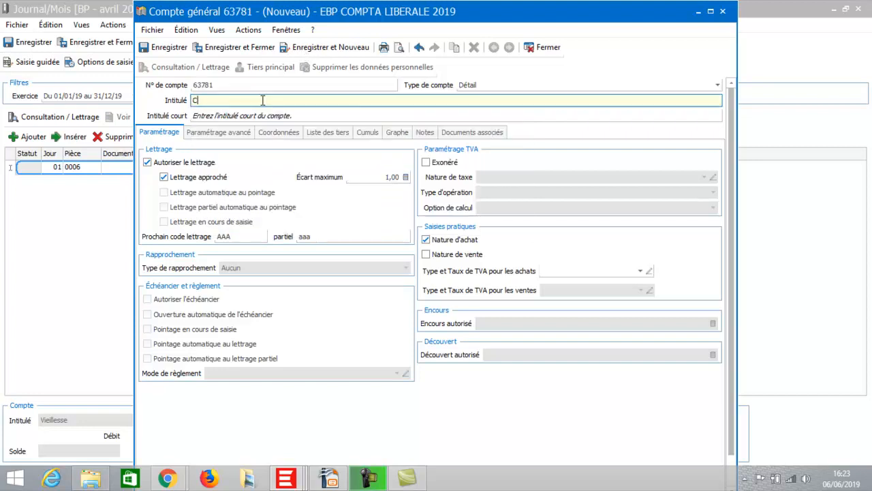
text(S)
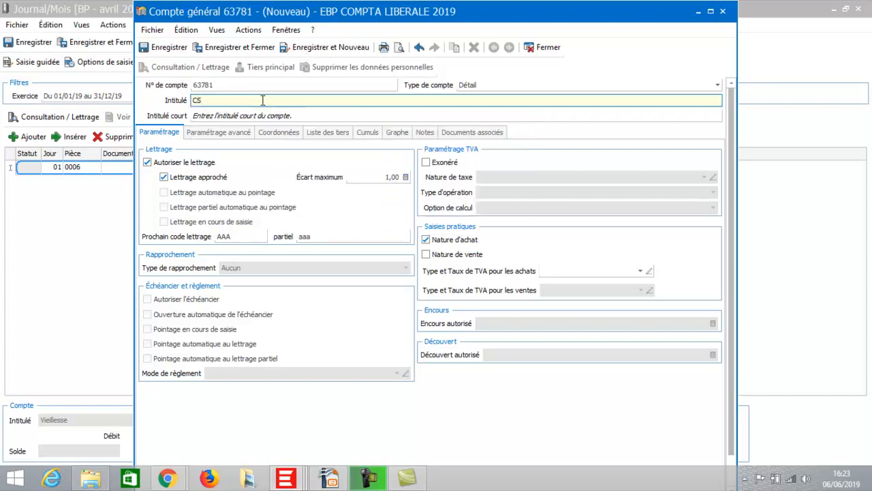
text(G dedu)
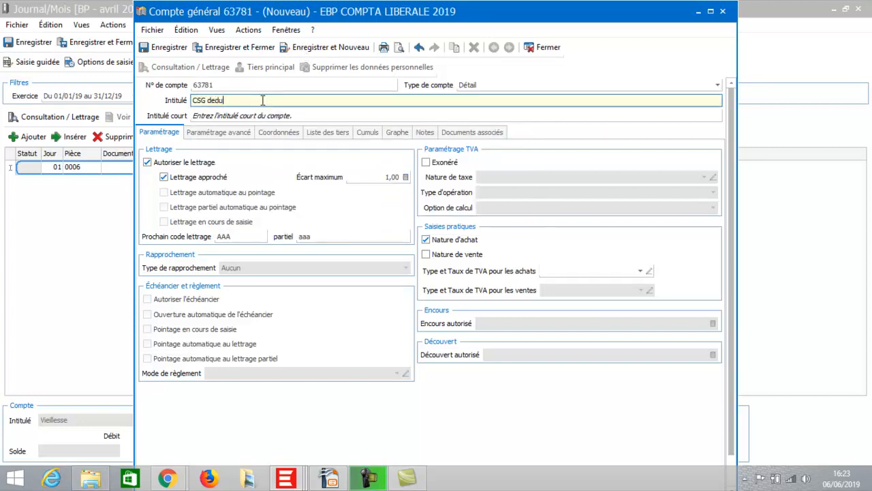
text(tible)
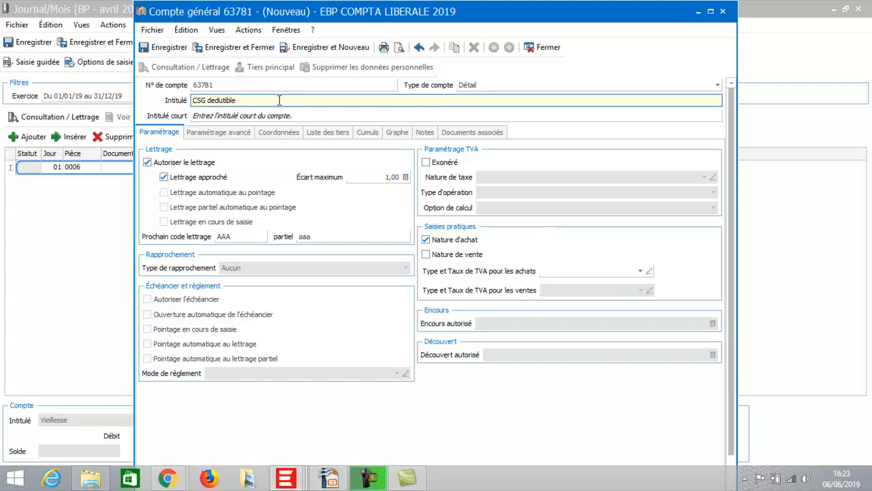
click(312, 47)
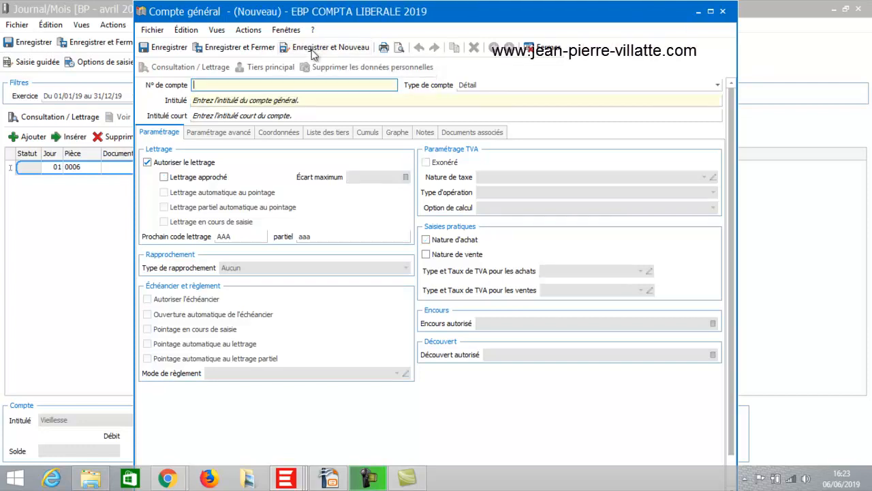
Create general account 6333 with the title "Formation professionnelle", then save it and return to the journal
text(-""àà)
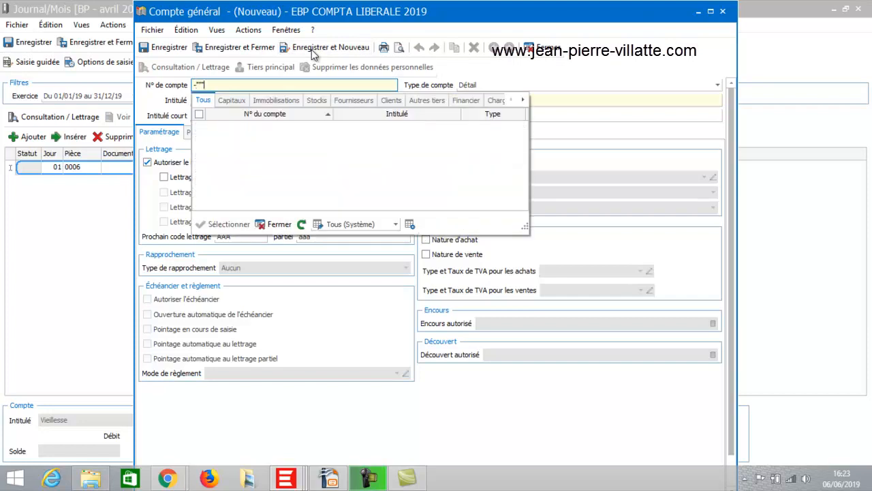
key(BackSpace)
key(BackSpace)
key(BackSpace)
key(BackSpace)
key(BackSpace)
text(6330)
key(BackSpace)
text(300)
click(278, 225)
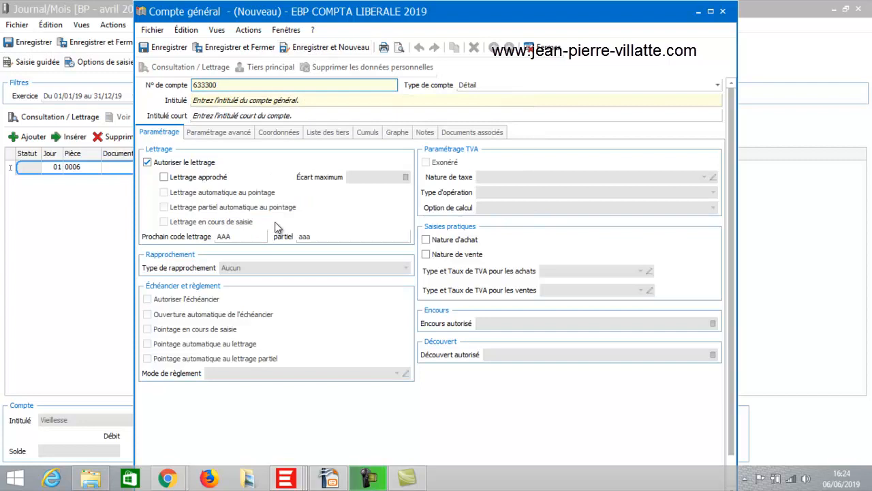
click(257, 100)
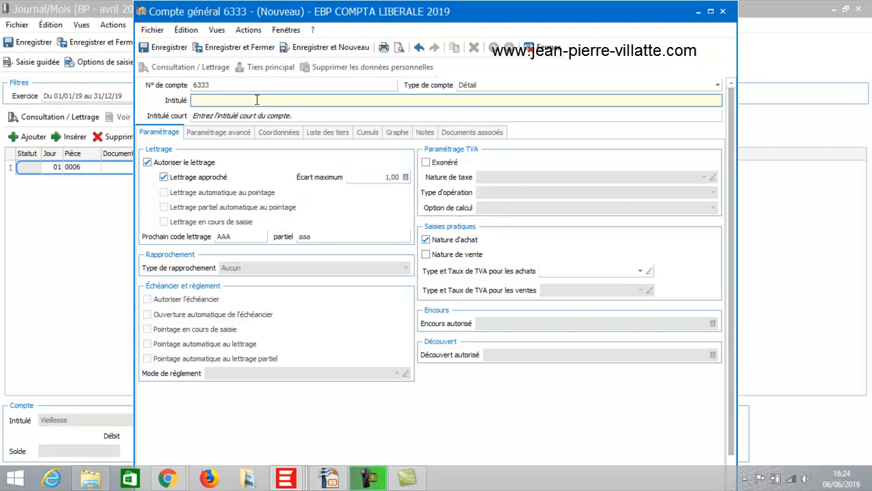
text(Formation professionnelle)
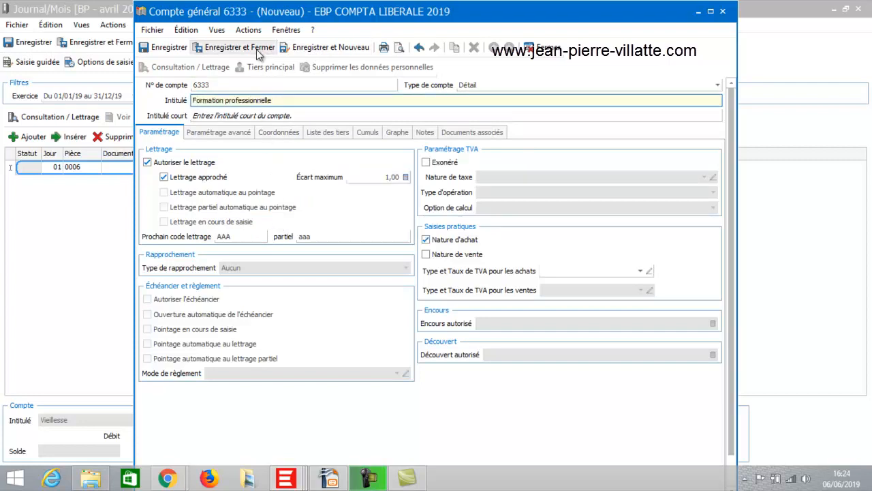
click(256, 48)
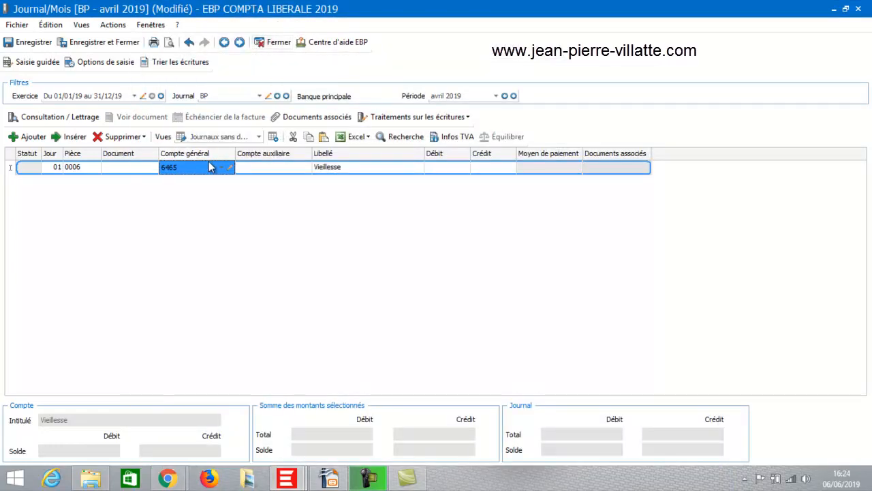
Change the general account of the first entry line to 6463 URSSAF
double_click(197, 167)
click(197, 167)
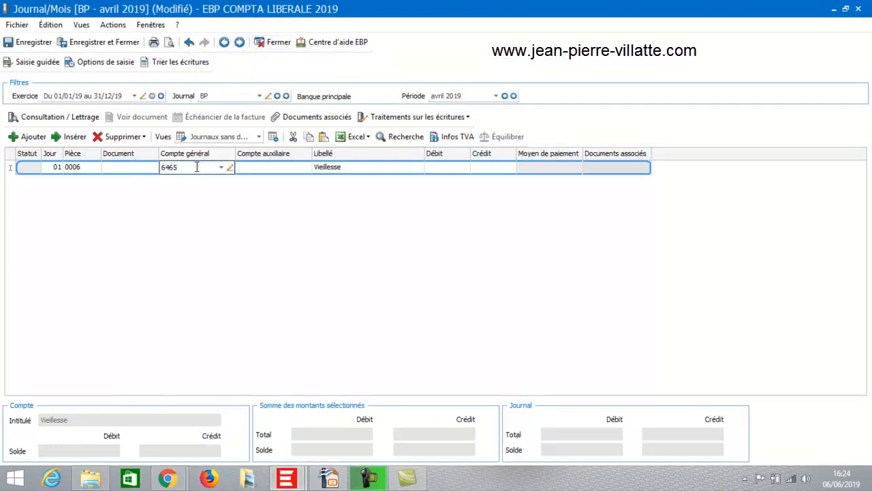
key(BackSpace)
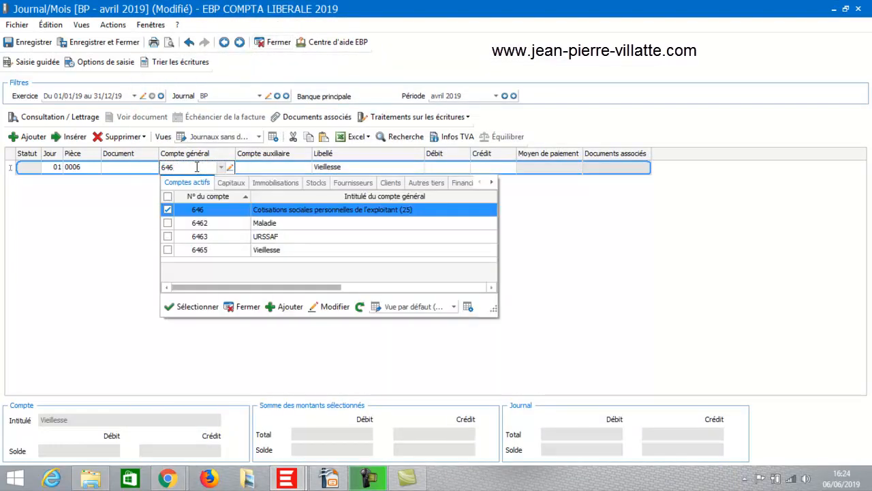
click(256, 238)
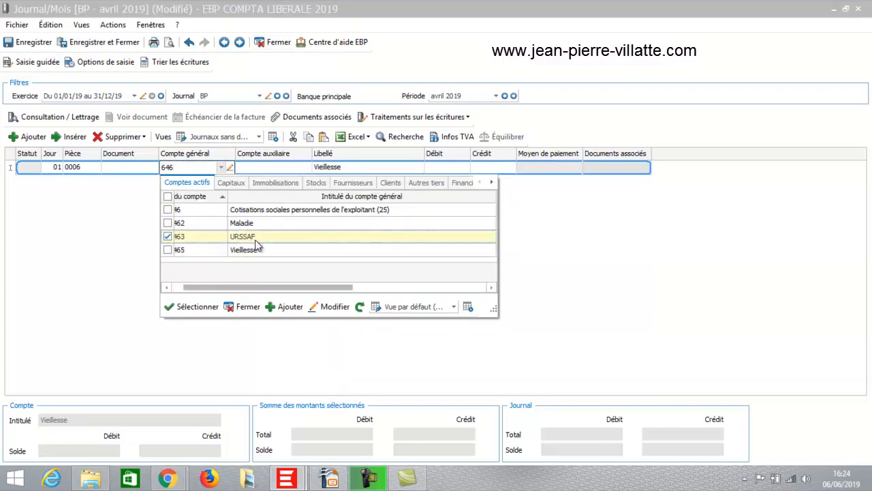
double_click(255, 240)
Enter a debit of 2000 on the URSSAF line and advance to the general account of a second entry line
click(436, 171)
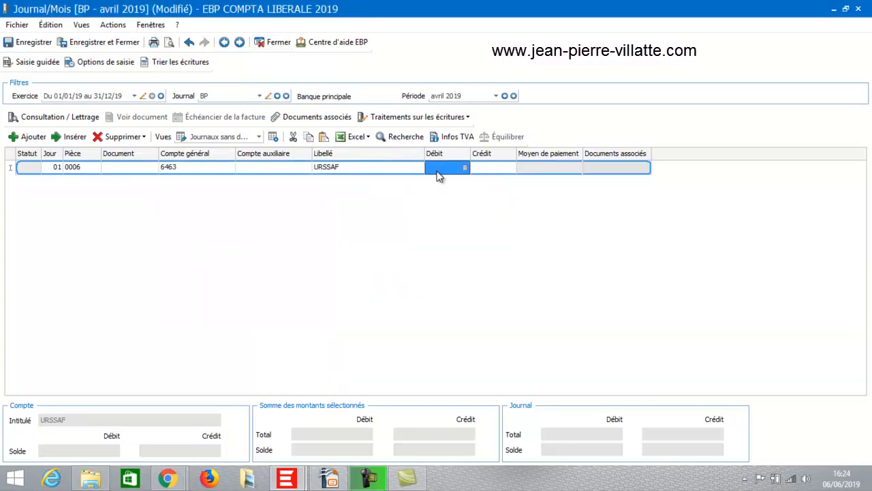
click(437, 171)
text(2000)
key(Tab)
key(Tab)
key(Tab)
key(Tab)
key(Tab)
key(Tab)
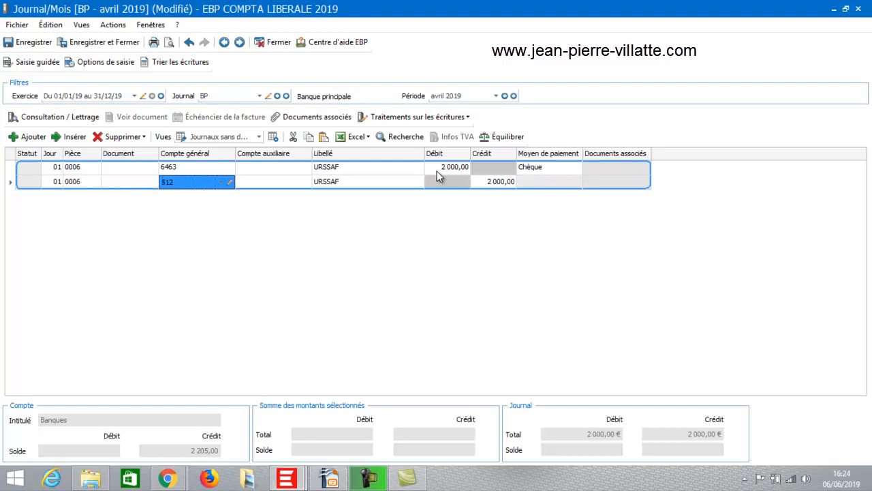
Set the general account of the second entry line to 6462 Maladie and select its label for editing
text(646)
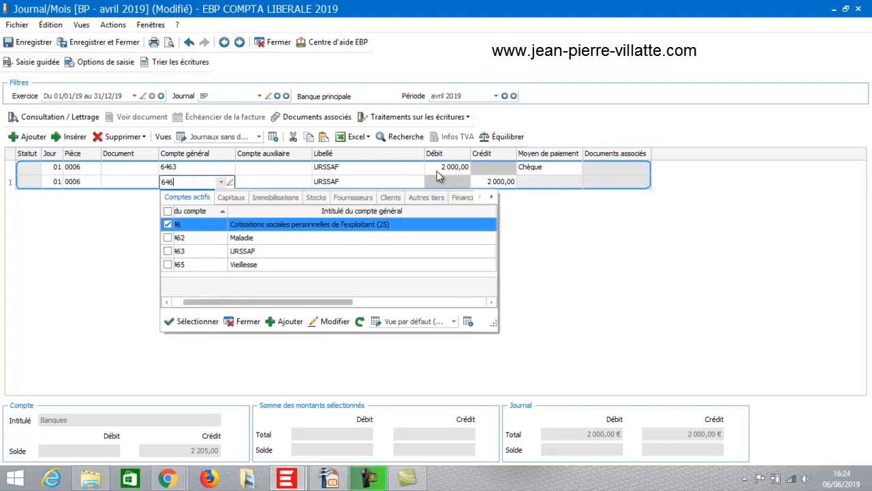
double_click(307, 237)
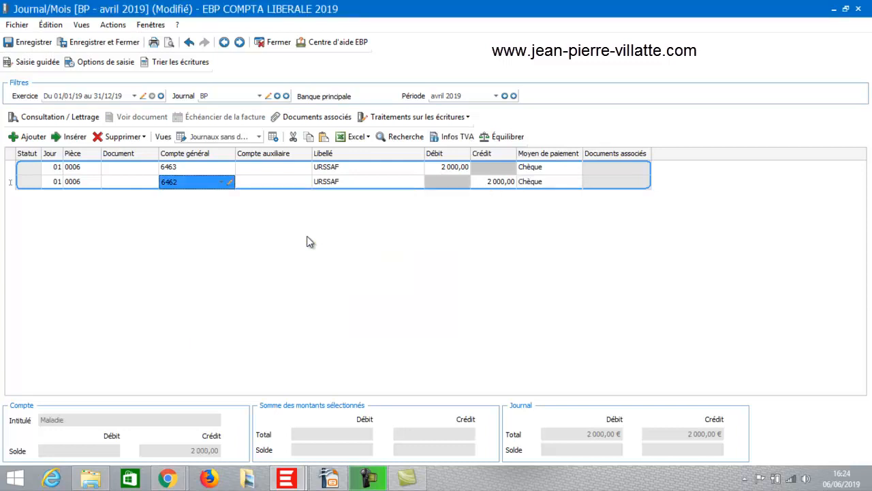
click(344, 183)
click(340, 179)
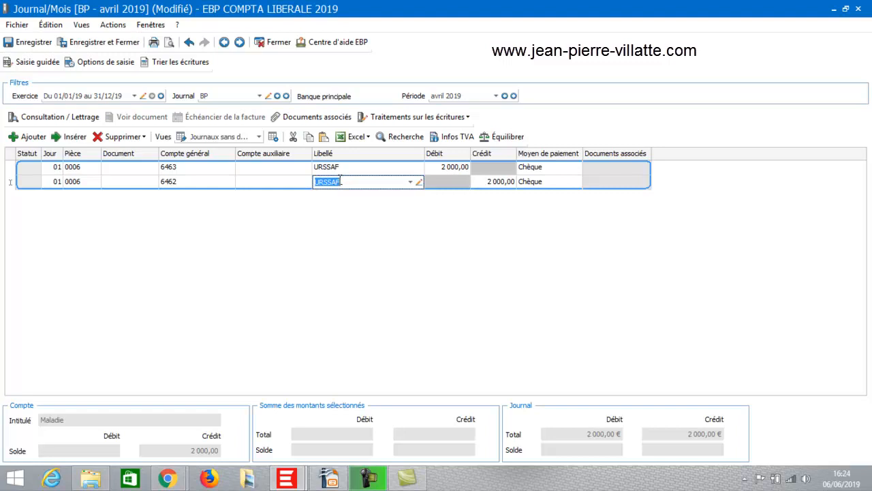
Reselect account 6462 Maladie on the second entry line and replace its label with "Maladie"
click(225, 182)
click(222, 183)
click(220, 183)
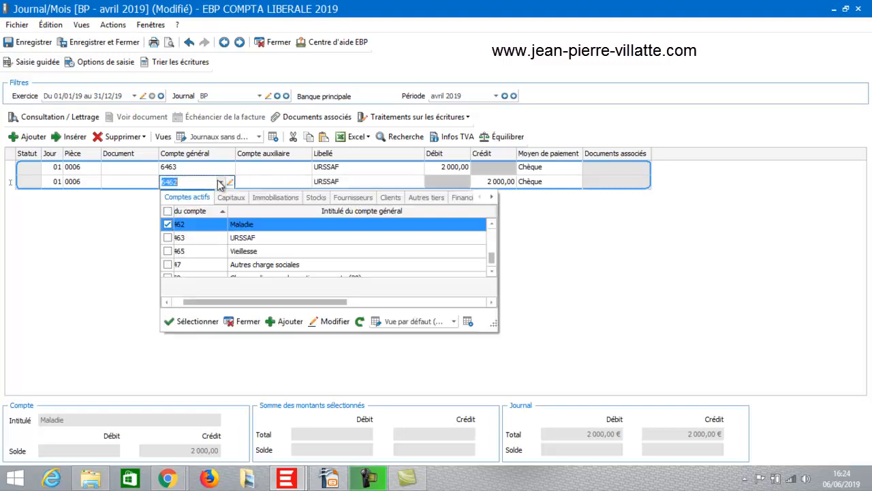
click(216, 224)
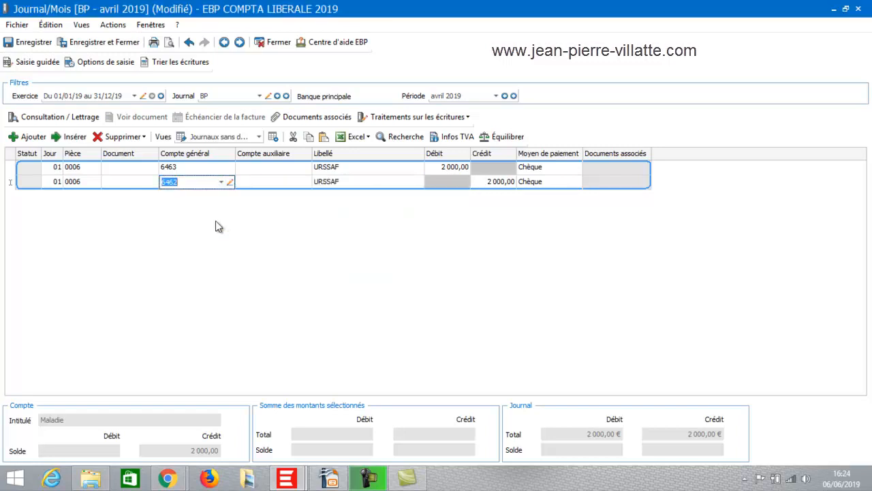
click(359, 187)
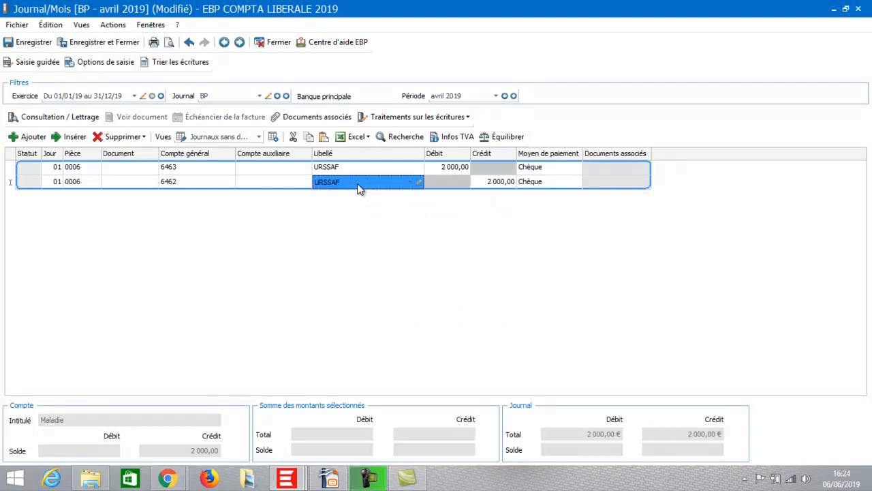
click(358, 183)
key(BackSpace)
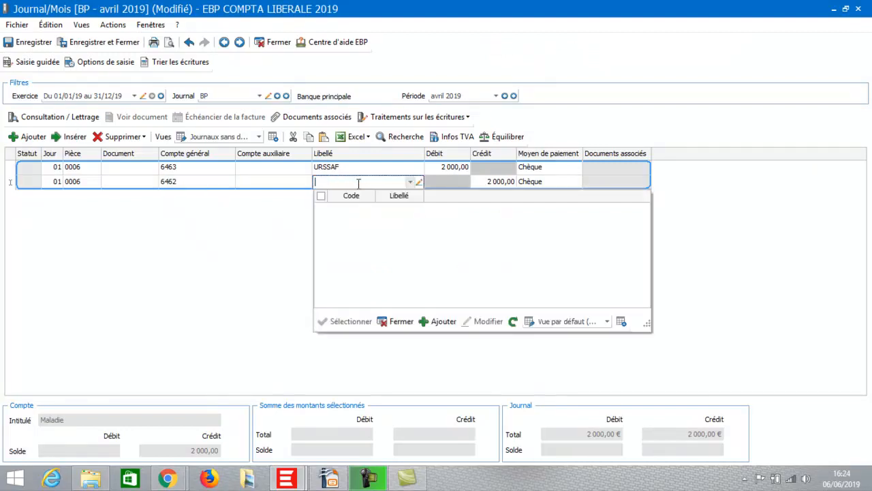
text(Maladie)
key(Tab)
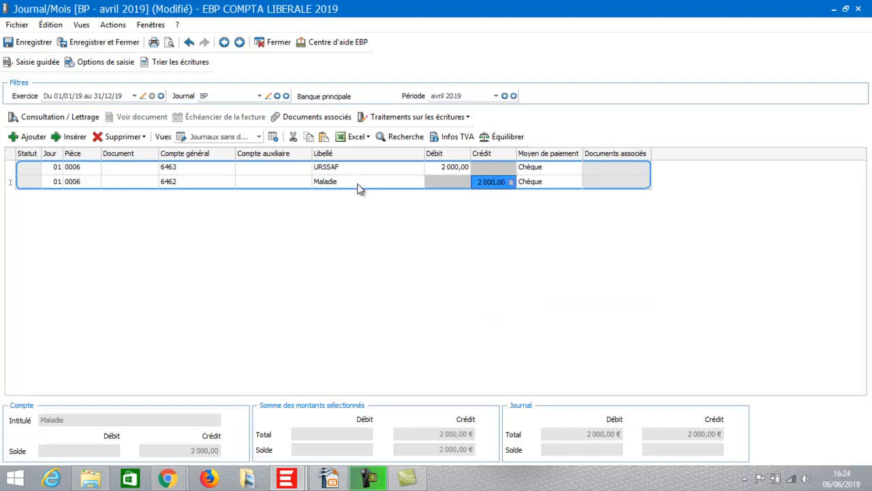
Enter a debit of 500 on the Maladie line and advance to the general account of a third entry line
click(435, 182)
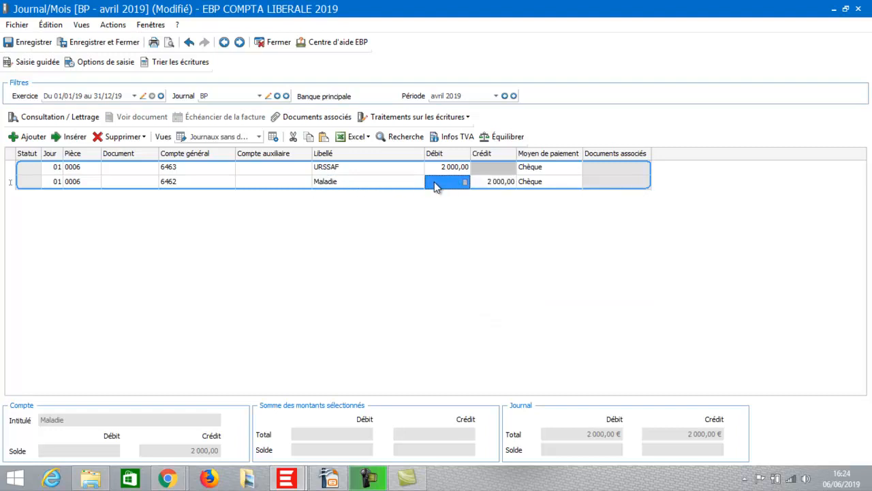
text(500)
key(Tab)
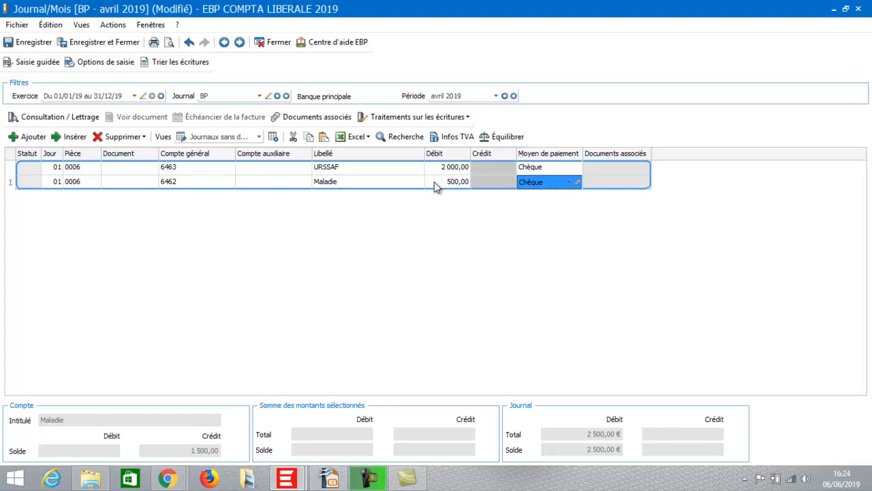
key(Tab)
key(Tab)
key(Tab)
key(Tab)
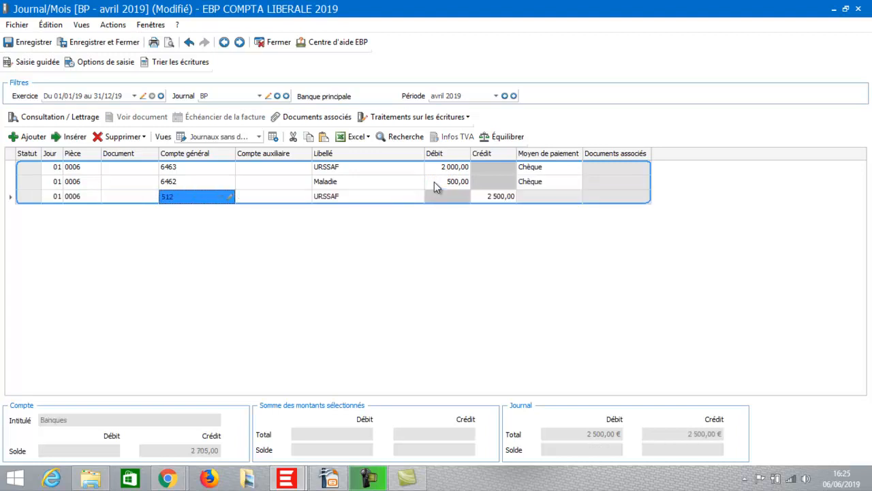
Set the general account of the third entry line to 6465 Vieillesse
click(197, 199)
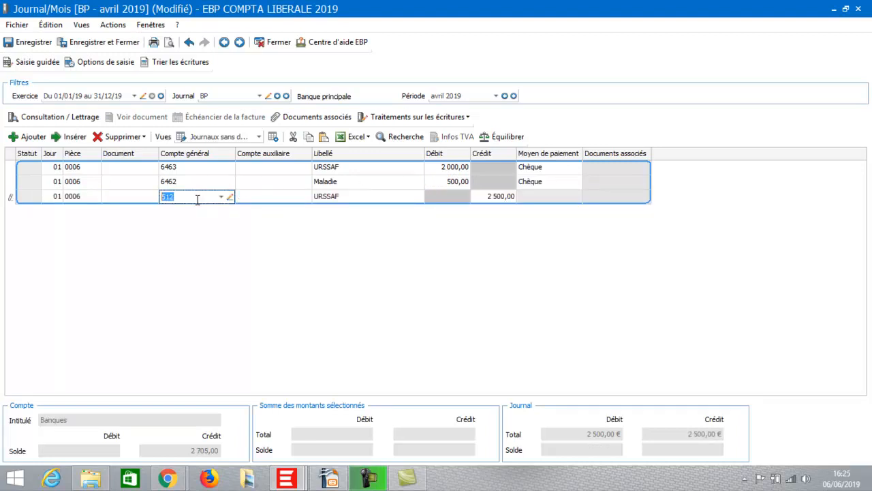
text(6465)
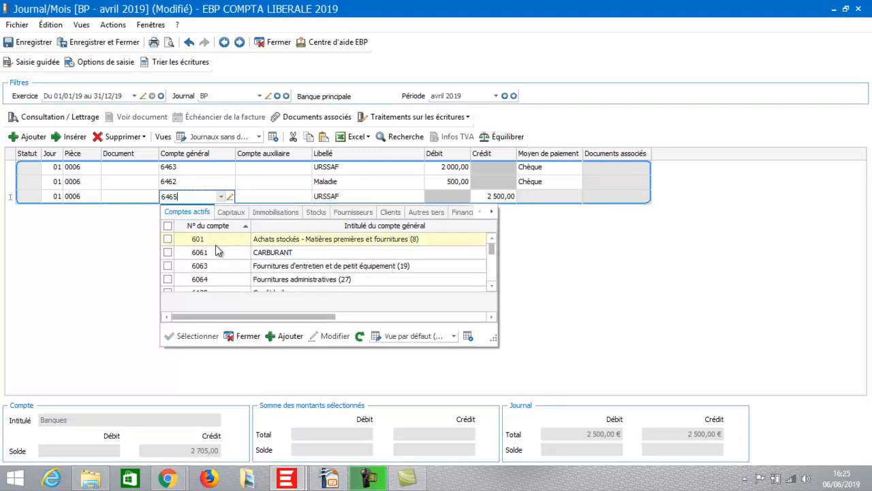
click(224, 243)
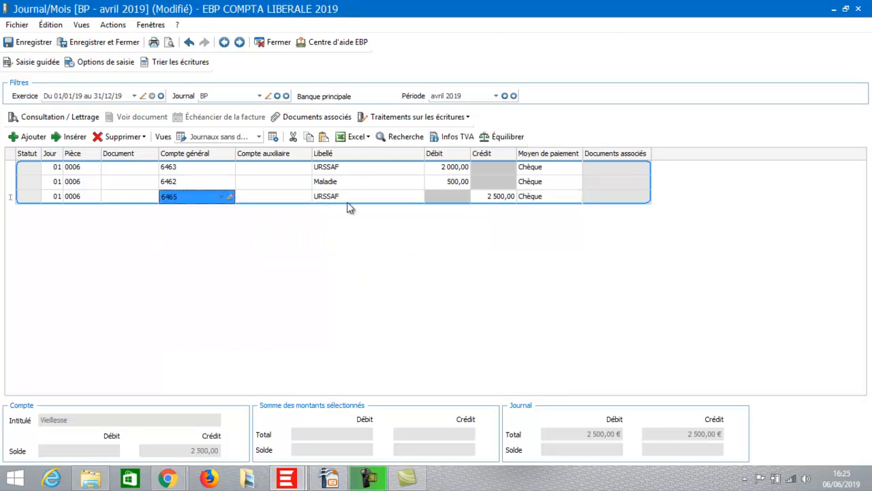
Enter a debit of 300 on the 6465 line and advance to the general account of a fourth entry line
click(443, 196)
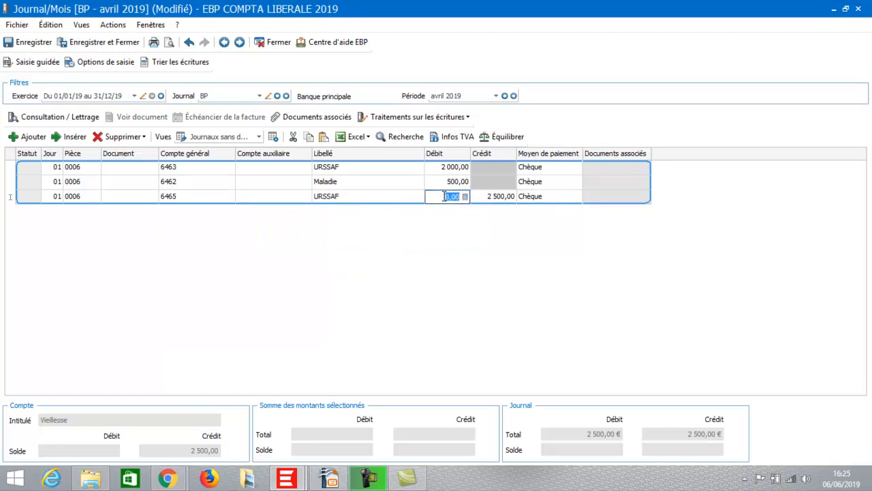
text(300)
key(Tab)
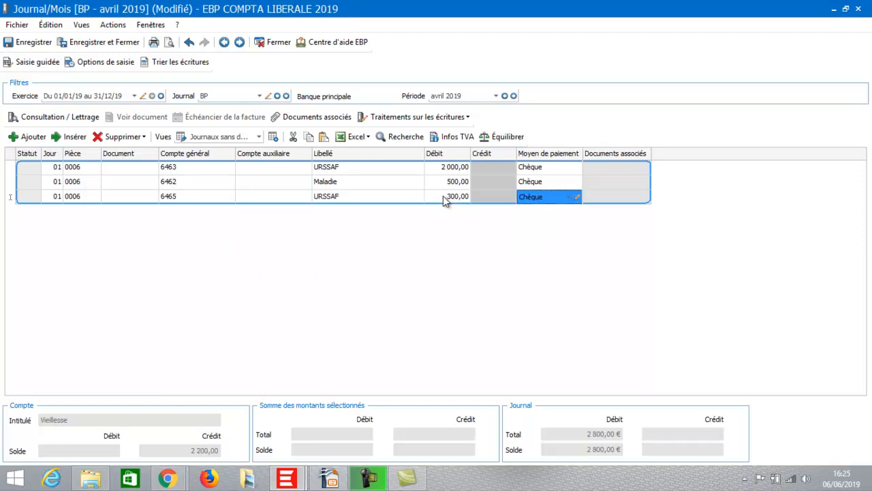
key(Tab)
key(Tab)
key(Tab)
key(Tab)
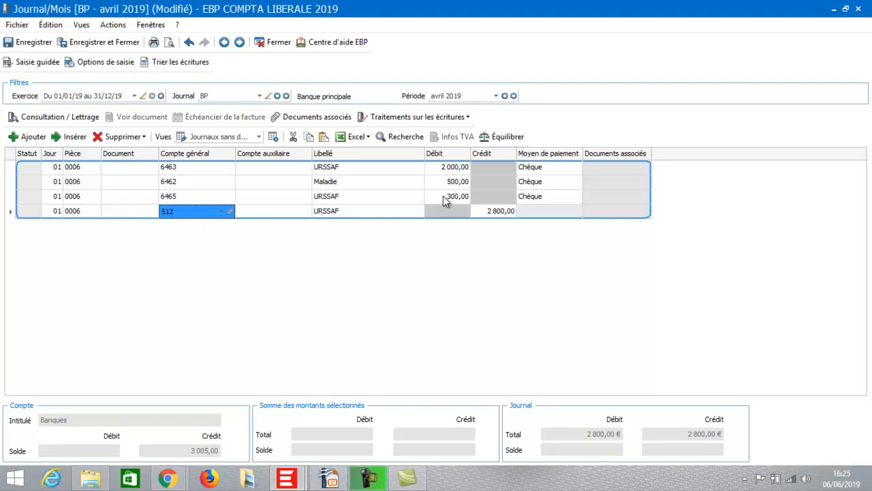
Set the general account of the fourth entry line to 63781, the deductible CSG account
click(193, 211)
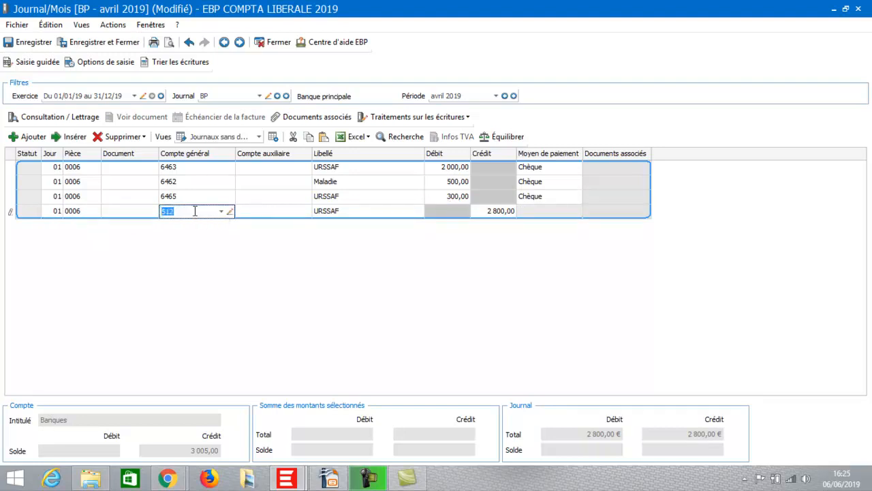
text(637)
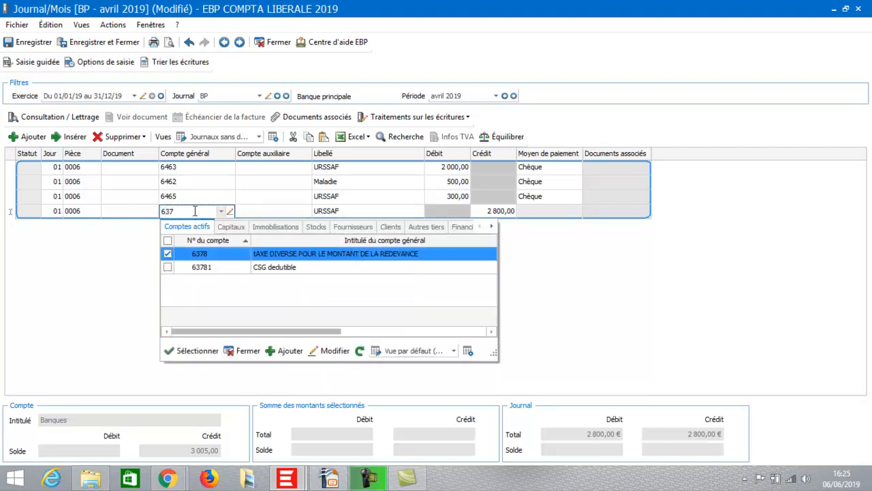
text(810)
Enter a debit of 100 on the 63781 line and advance to the general account of a fifth entry line
click(454, 212)
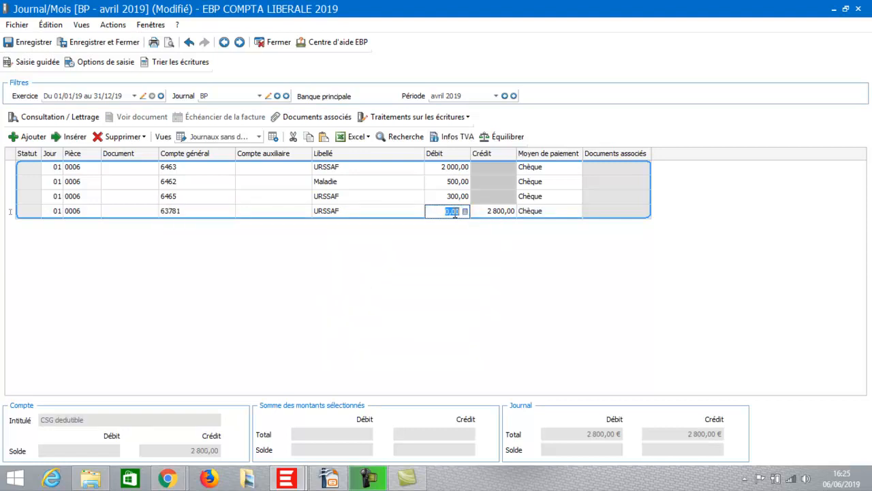
text(100)
key(Return)
key(Return)
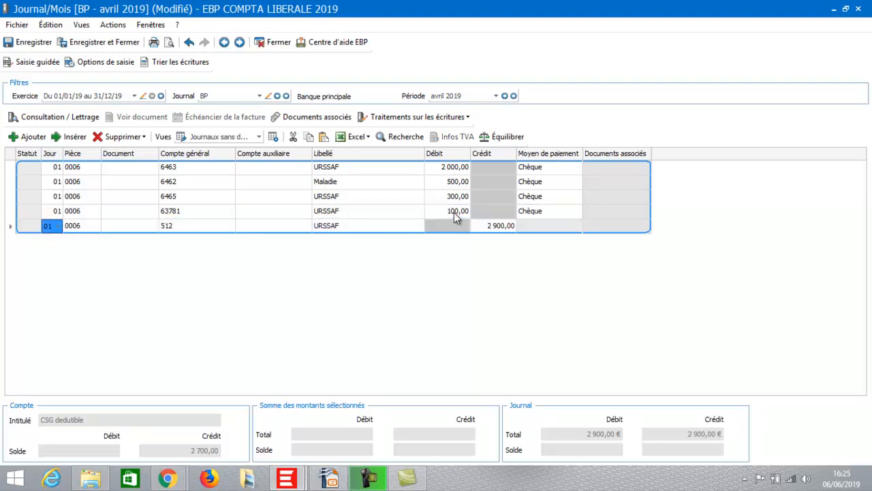
key(Return)
key(Return)
key(Return)
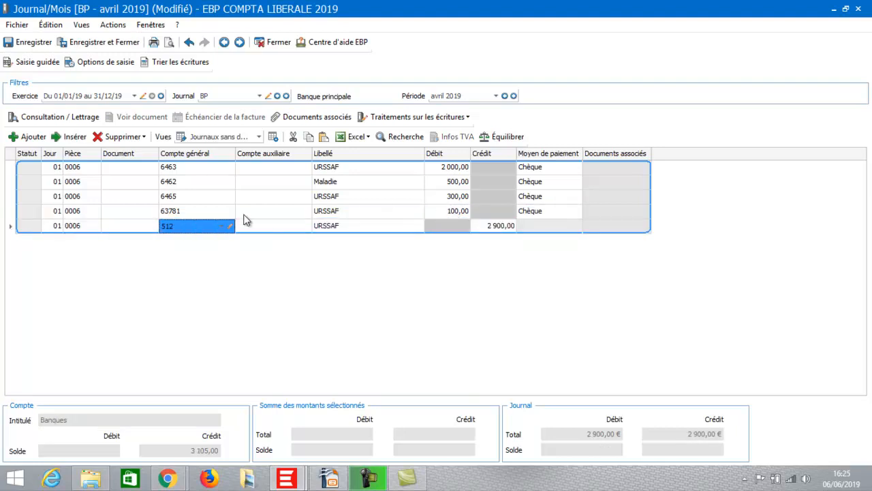
Set the general account of the fifth entry line to 6333 Formation professionnelle
click(176, 227)
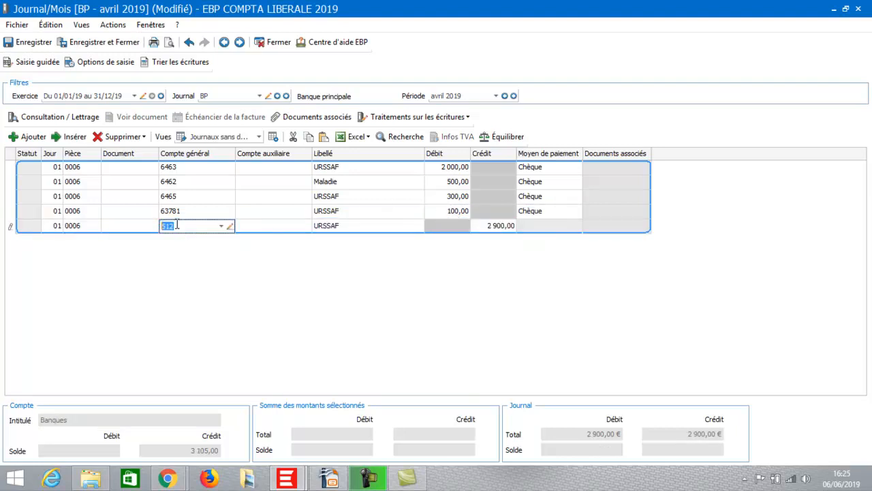
text(633)
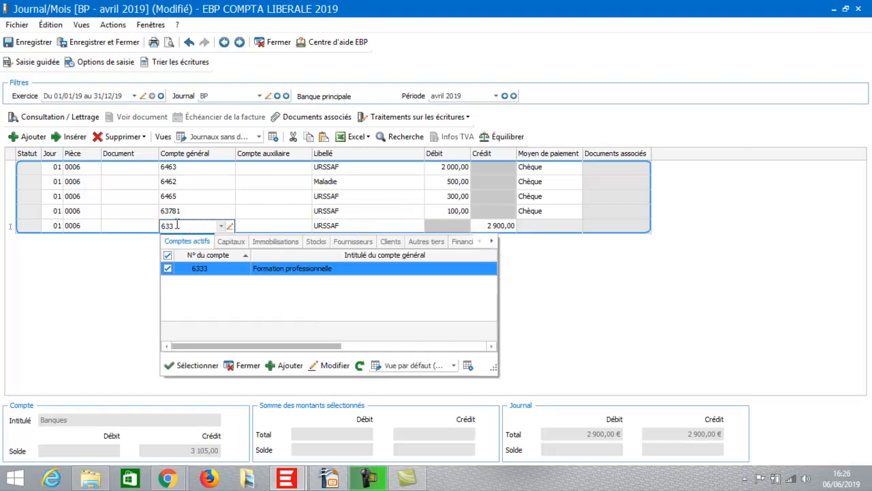
text(3)
double_click(308, 267)
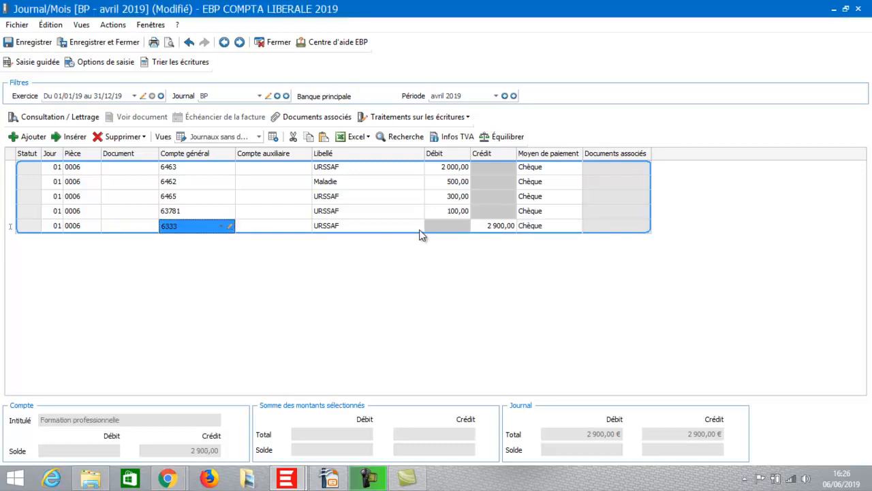
Enter a debit of 90 on the Formation professionnelle line and validate the amount
click(442, 228)
text(90)
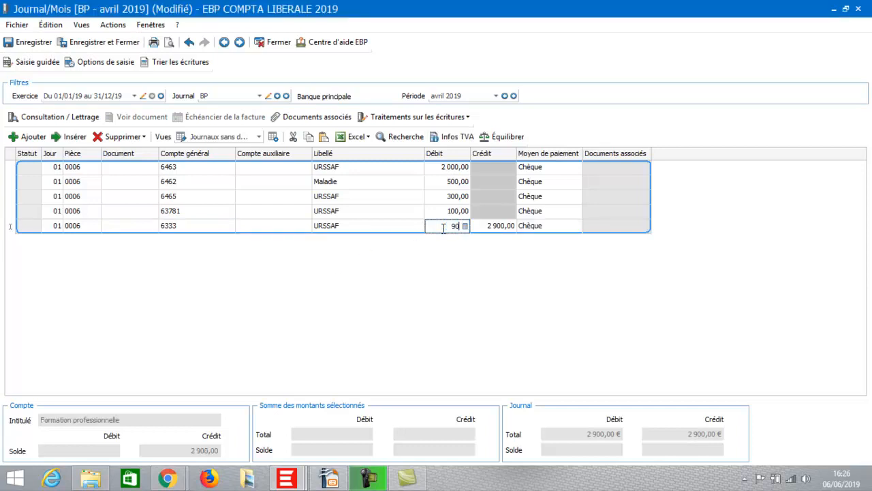
key(Tab)
key(Return)
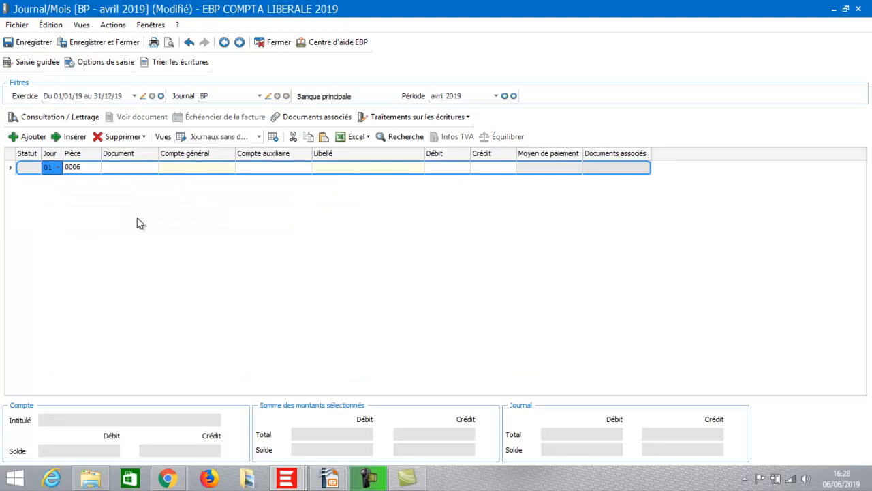
Start an entry in the empty April journal on general account 108 Compte de l'exploitant with a debit of 150
click(175, 167)
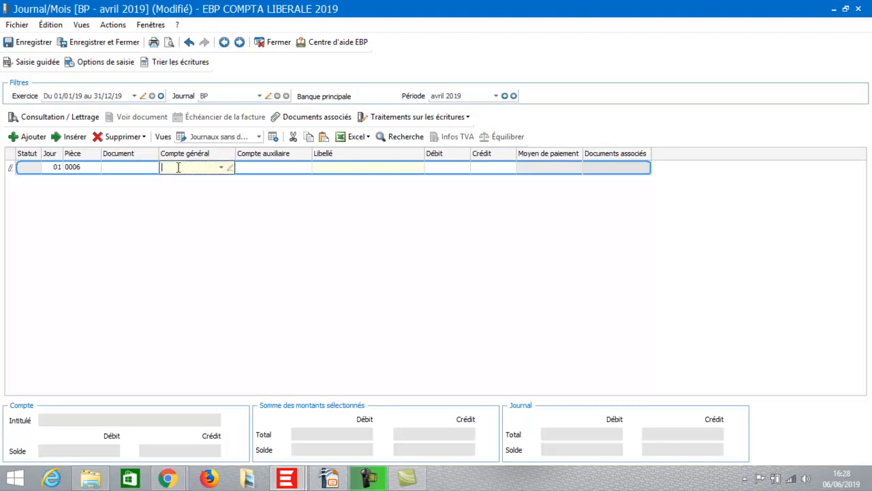
text(&àç)
key(BackSpace)
key(BackSpace)
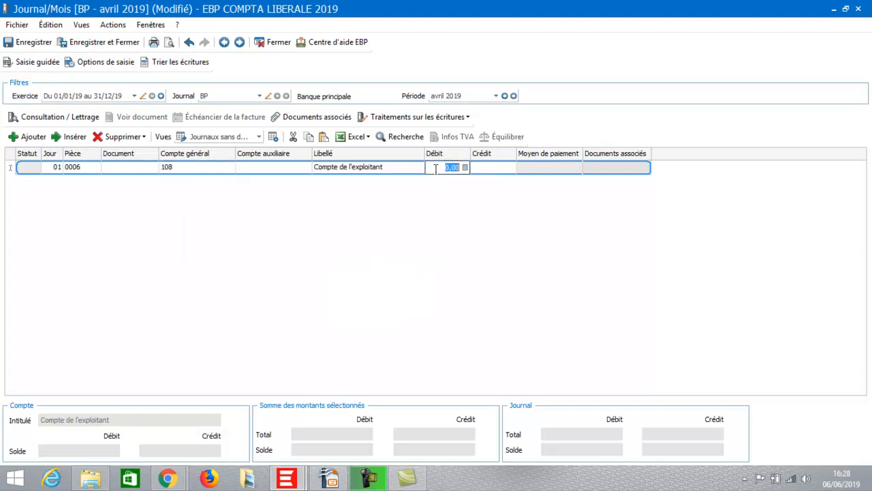
text(150)
key(Return)
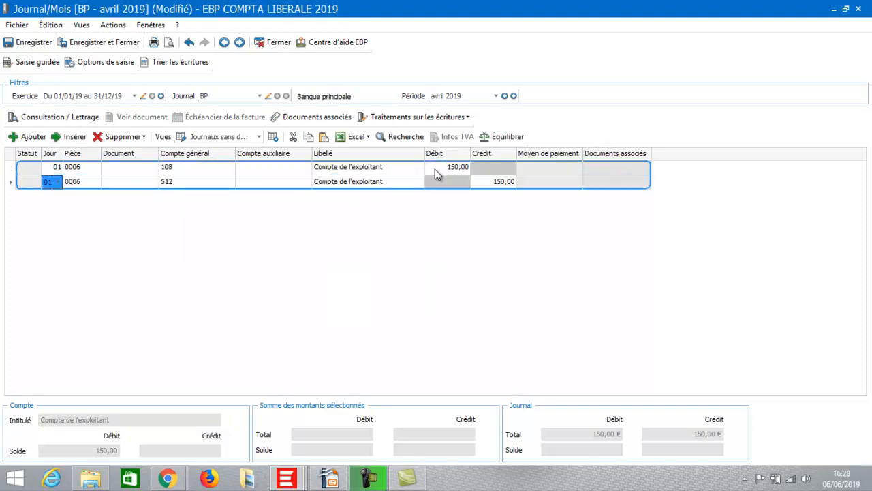